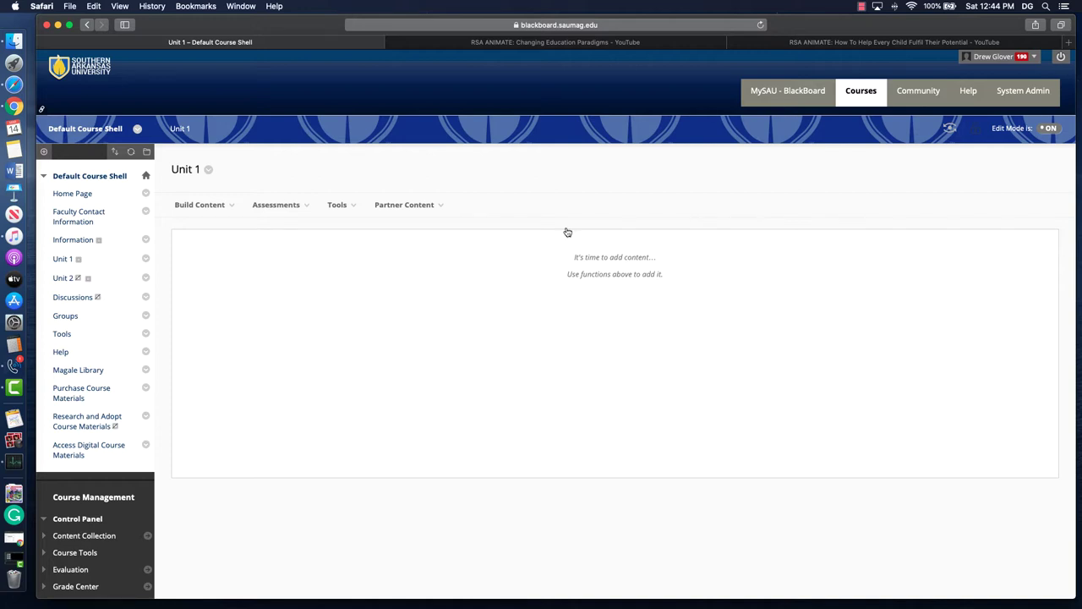
left_click(43, 151)
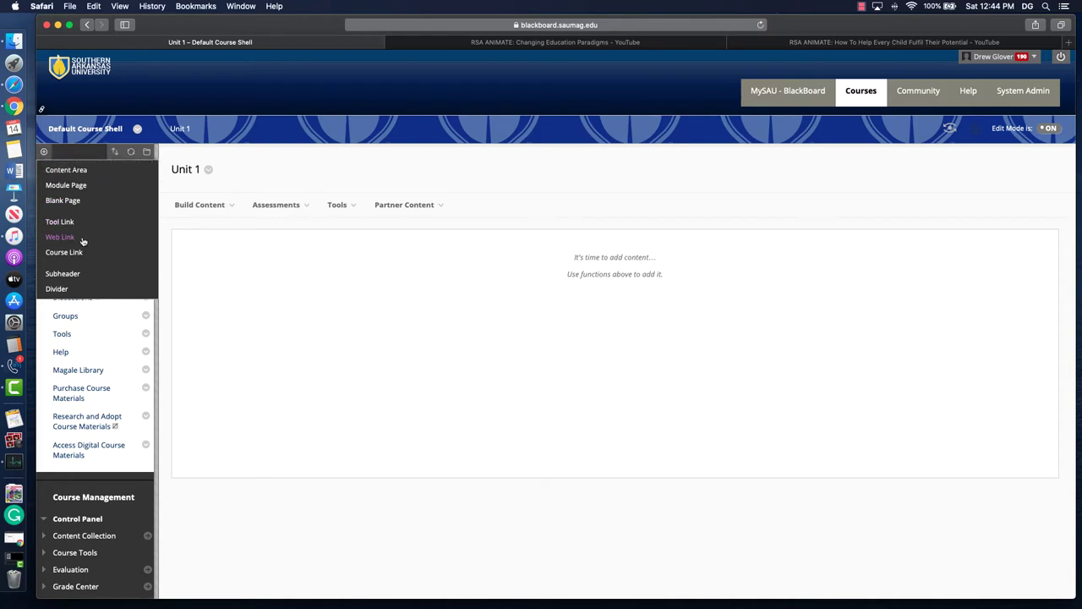
left_click(246, 275)
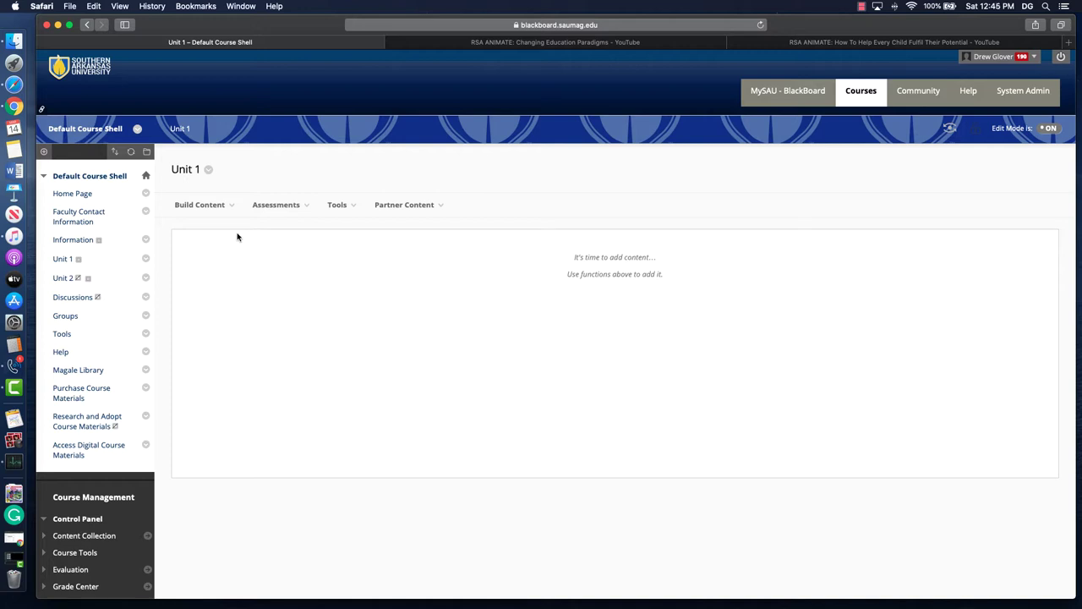
left_click(212, 205)
Create a new Unit 1 item named 'RSA ANIMATE: Changing Education Paradigms', copied from YouTube
left_click(232, 207)
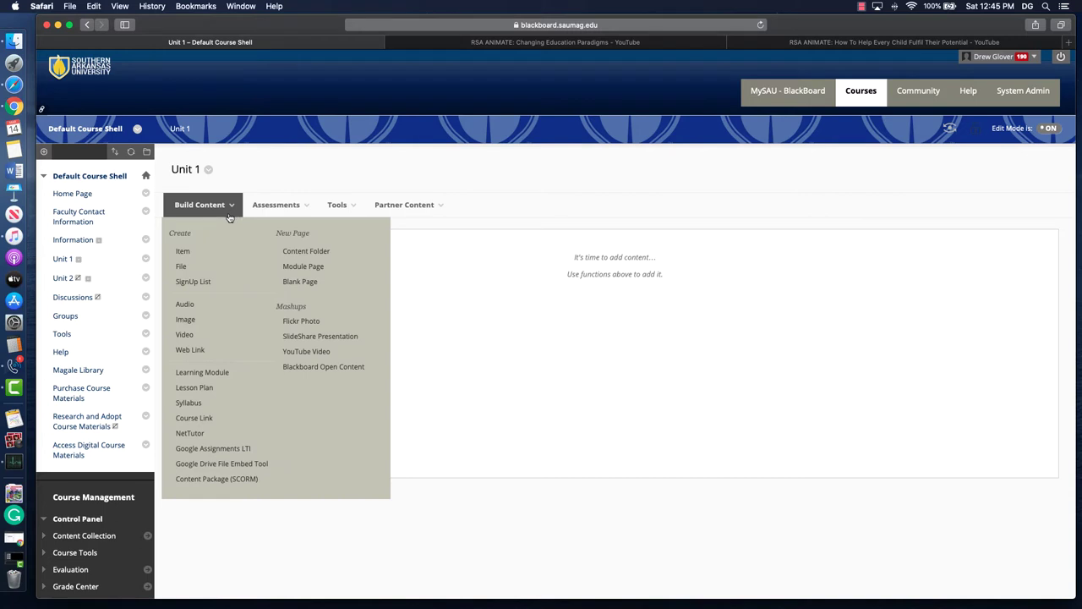
left_click(190, 253)
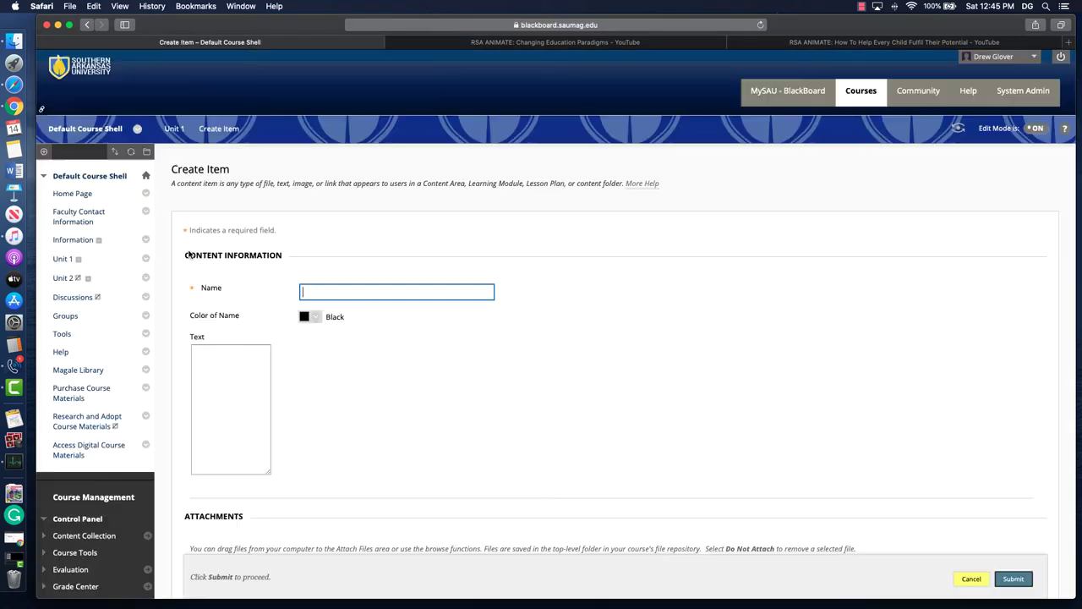
left_click(371, 292)
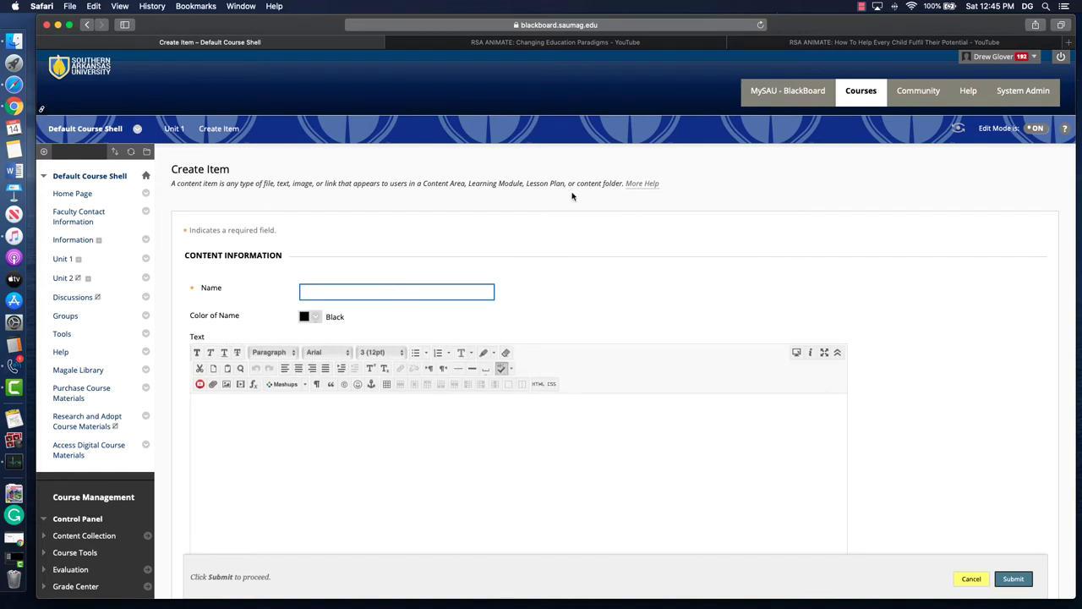
left_click(578, 44)
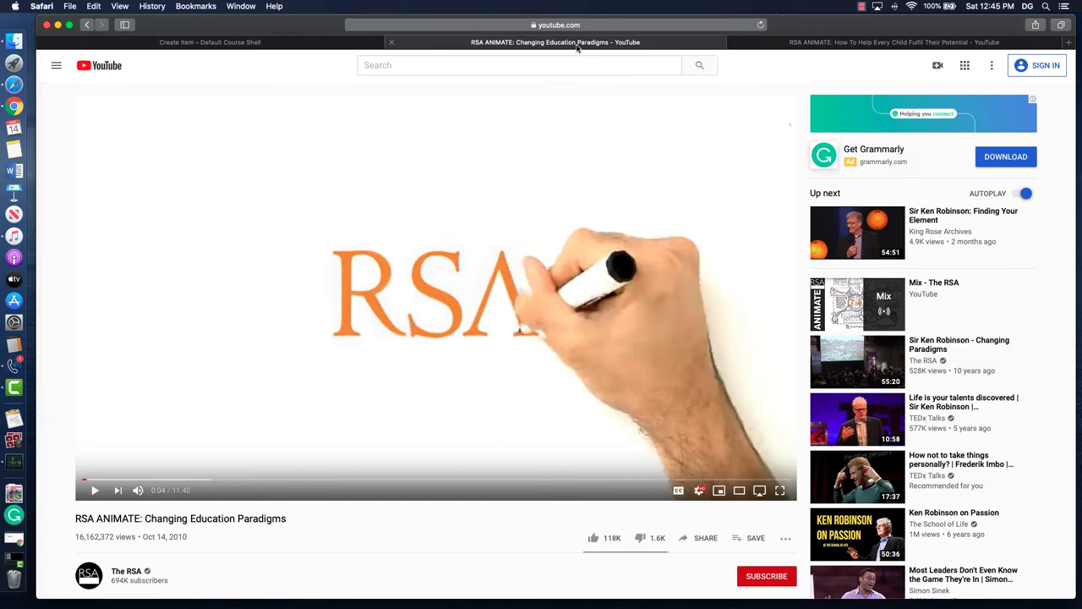
left_click_drag(296, 519, 76, 518)
key("super+c")
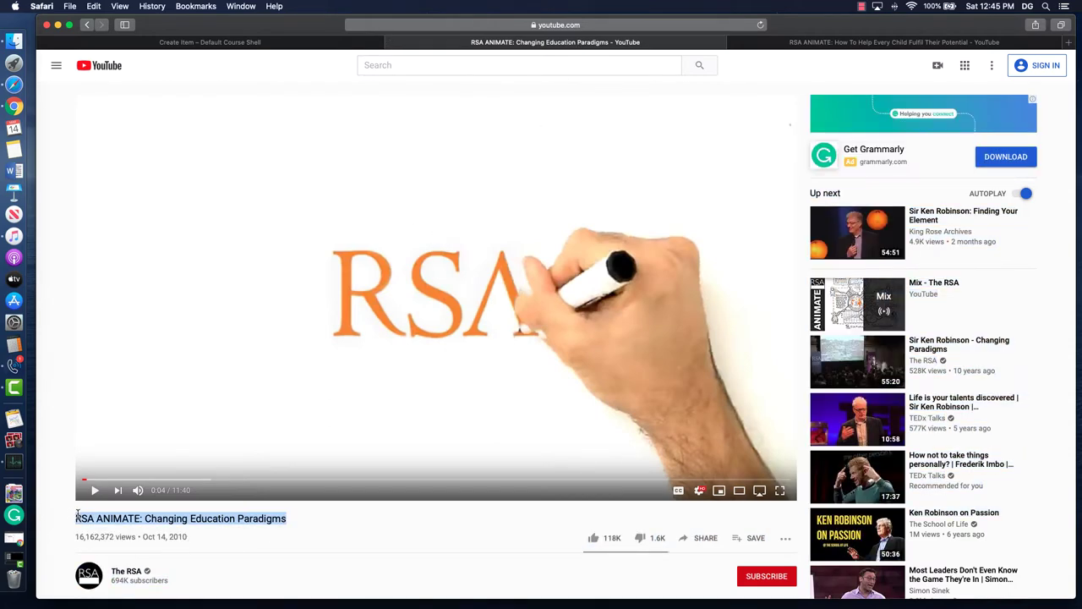
left_click(285, 46)
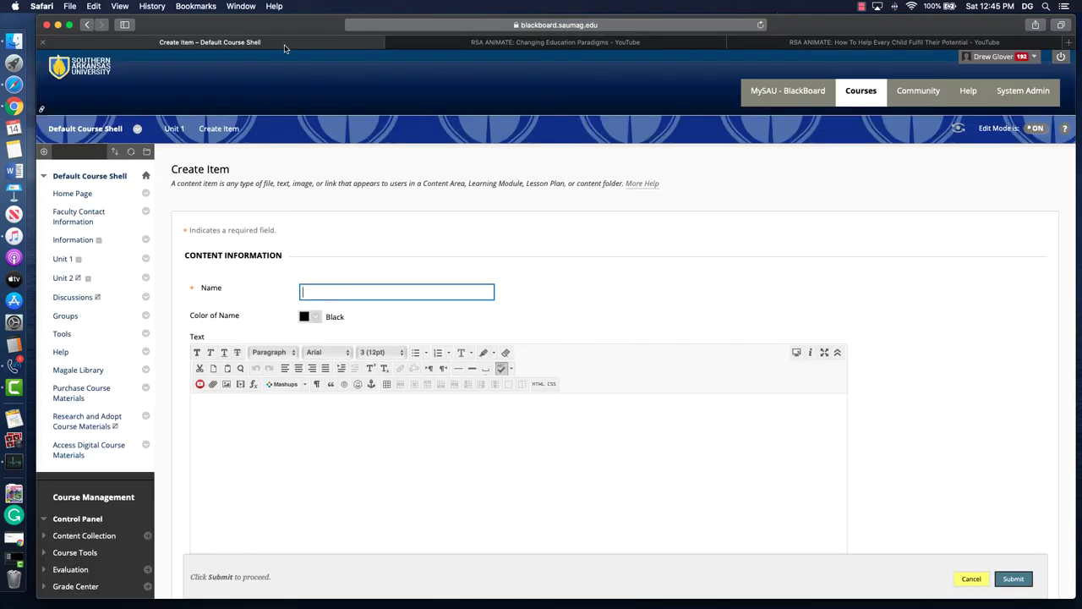
key("super+v")
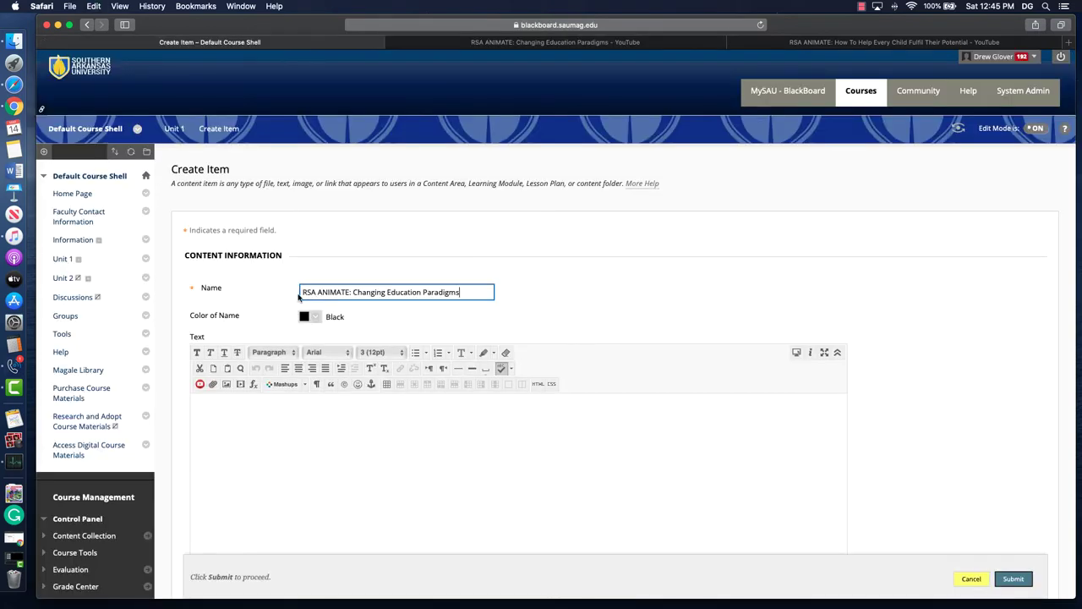
scroll(712, 305, "down", 2)
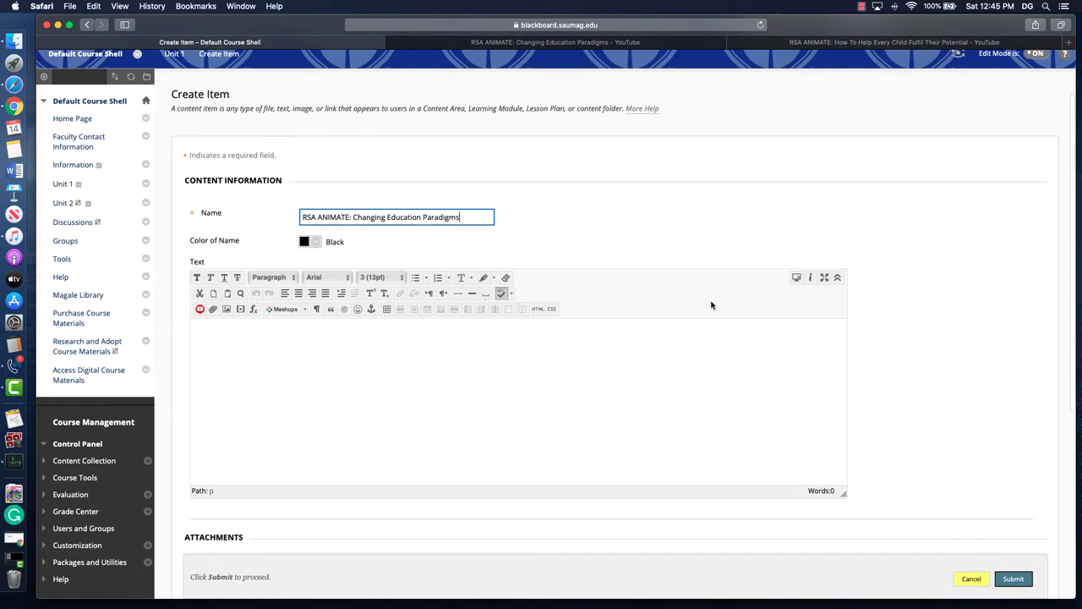
Copy the YouTube video's iframe embed code with the start time turned off
left_click(665, 44)
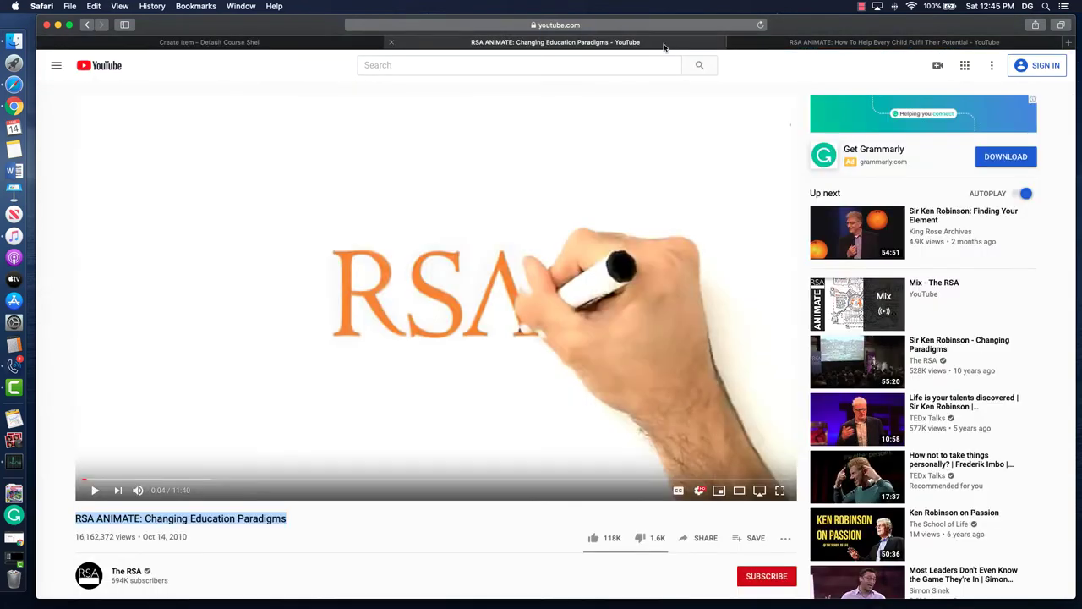
left_click(702, 542)
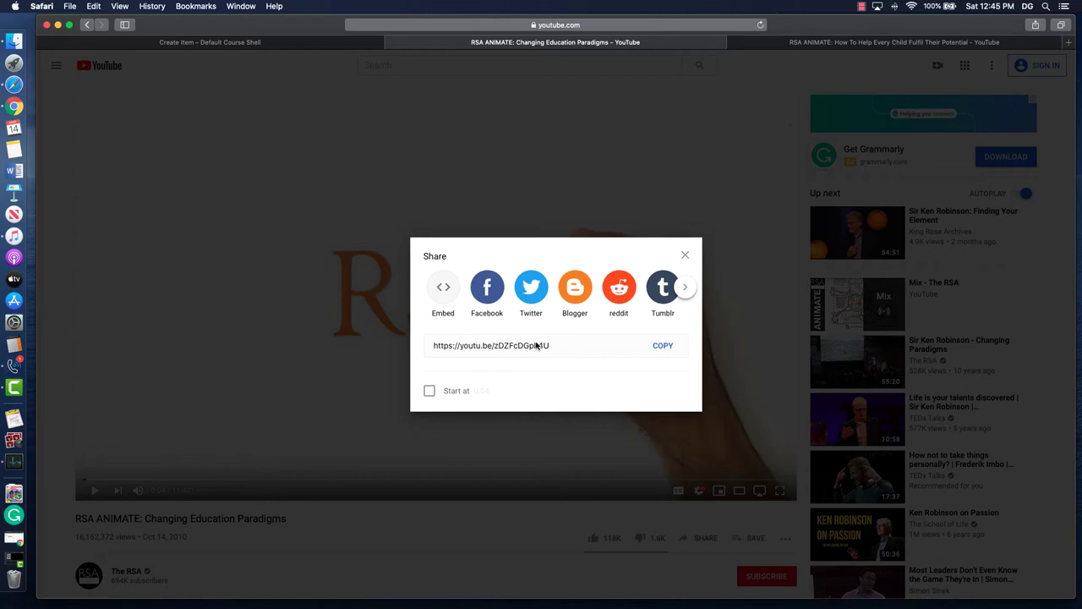
left_click(443, 287)
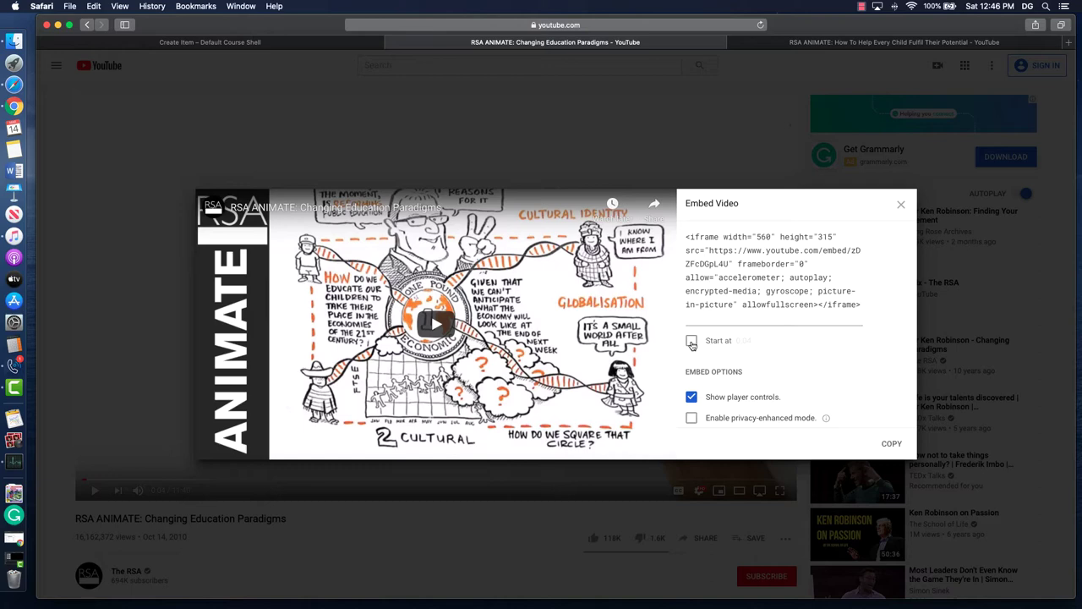
left_click(692, 341)
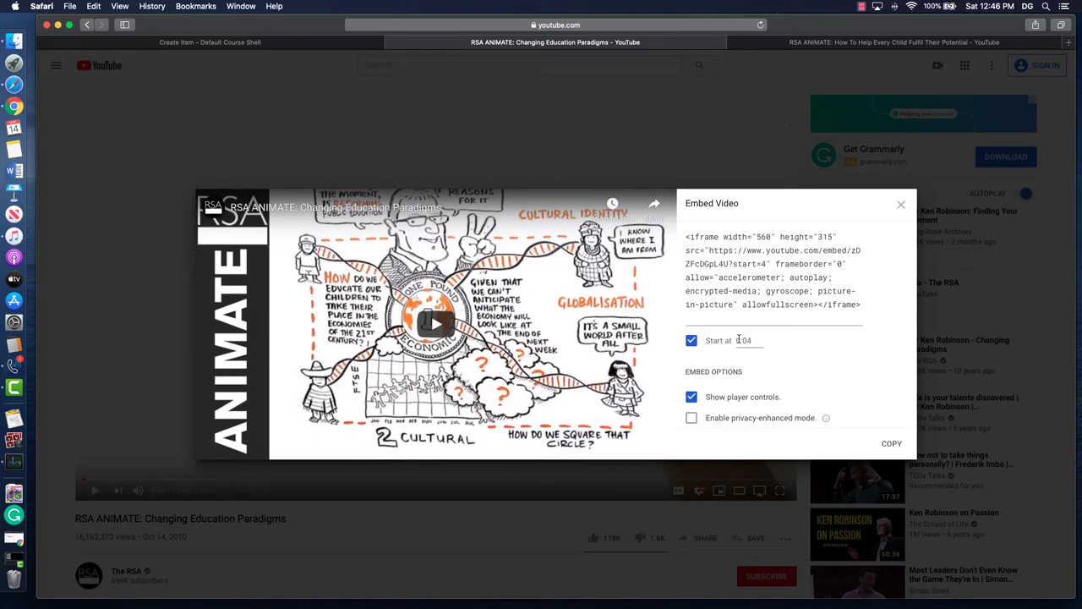
left_click(691, 342)
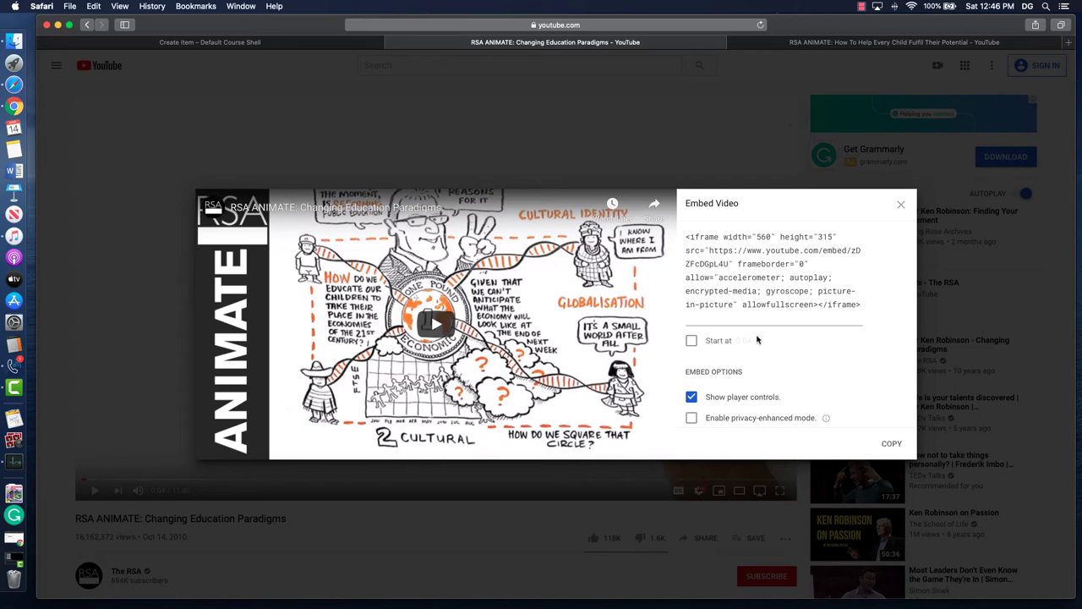
left_click_drag(686, 236, 880, 319)
left_click(894, 443)
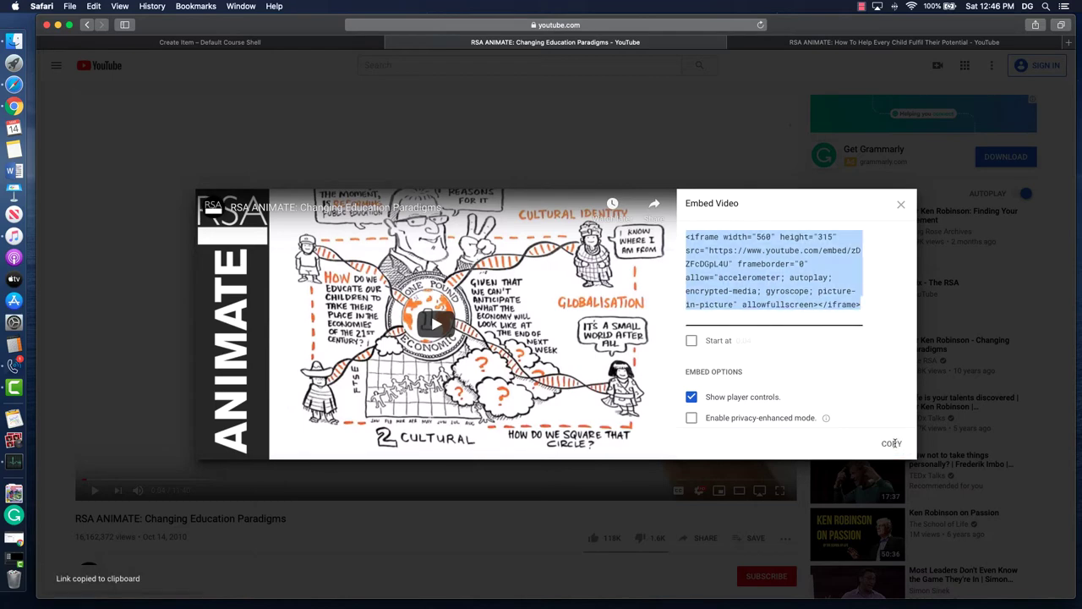
left_click(902, 206)
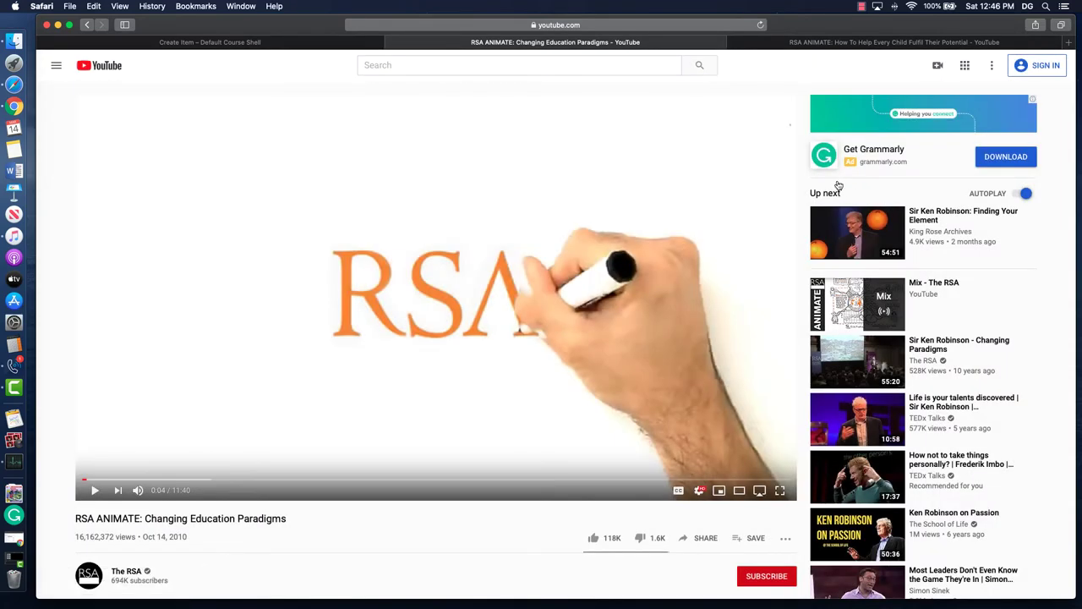
Undo the embed code accidentally pasted into the item's text body
left_click(364, 43)
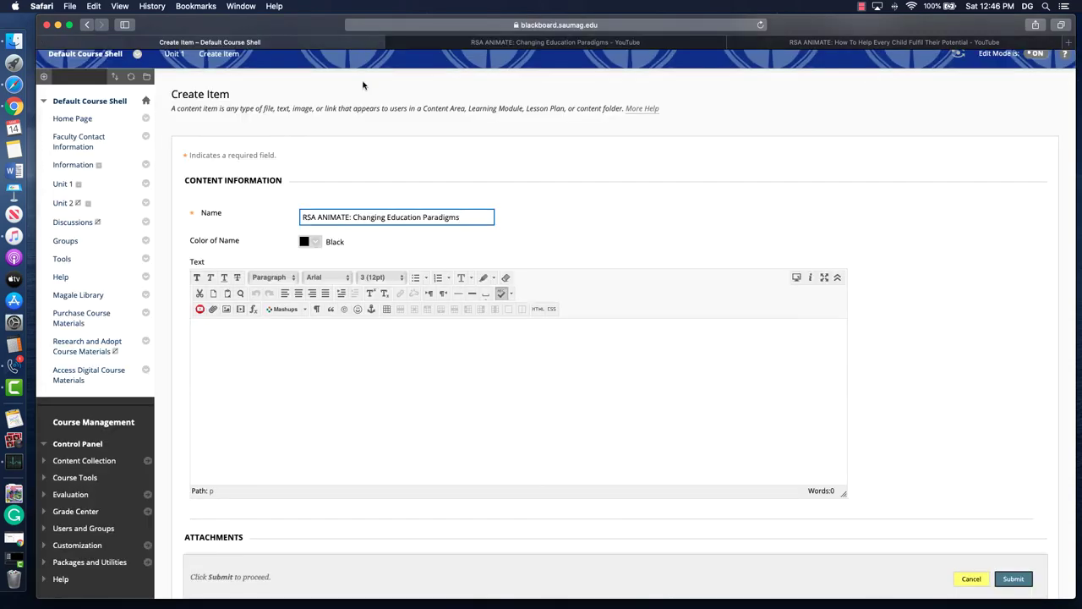
left_click(465, 353)
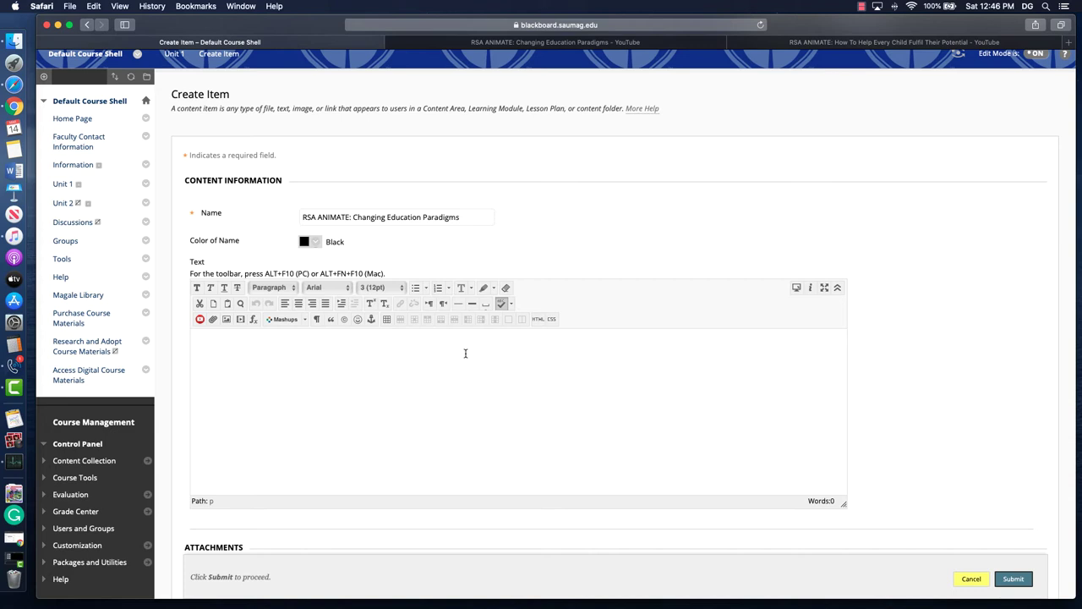
key("super+v")
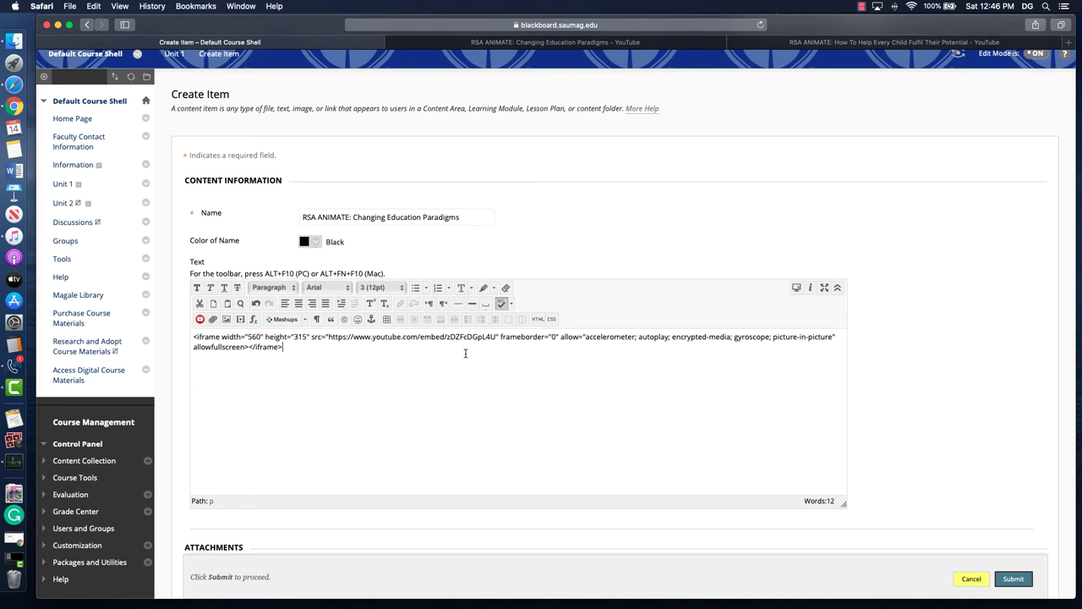
key("super+z")
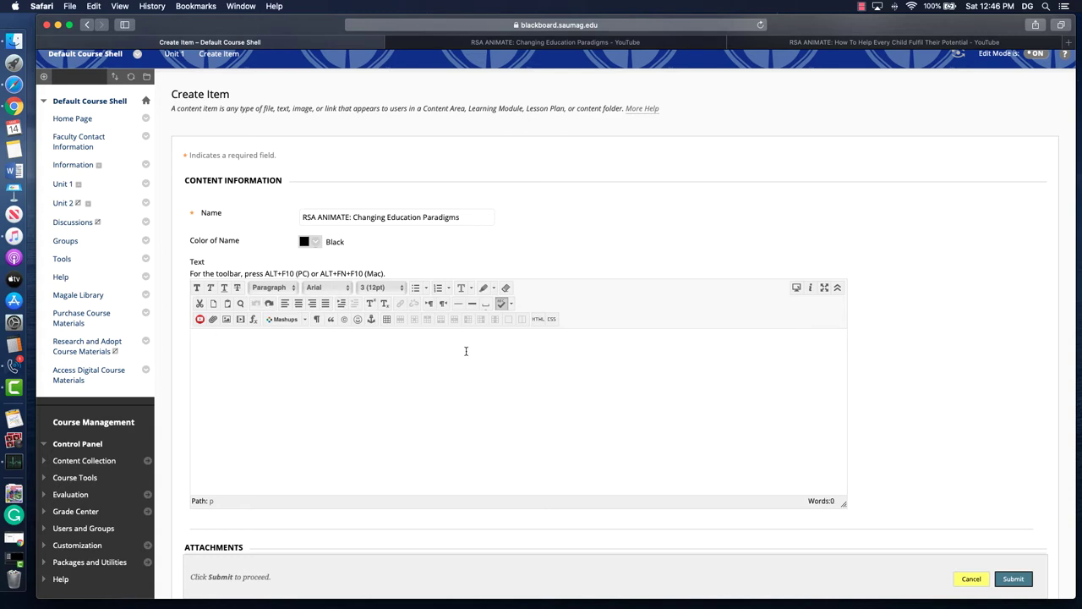
Show all editor toolbar rows and paste the iframe embed code into HTML code view
left_click(539, 320)
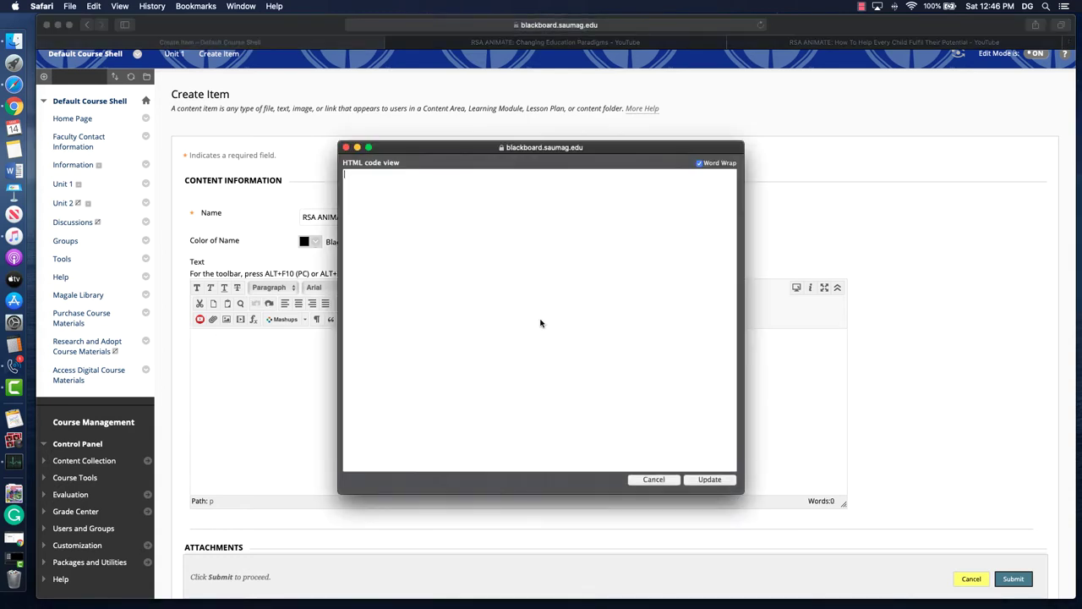
left_click(346, 147)
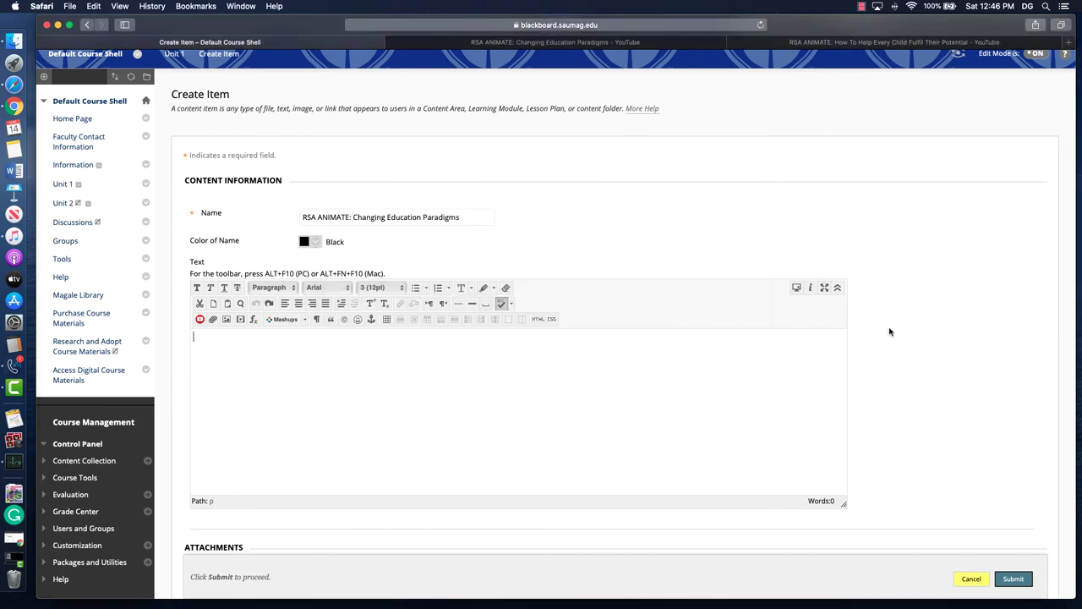
left_click(838, 288)
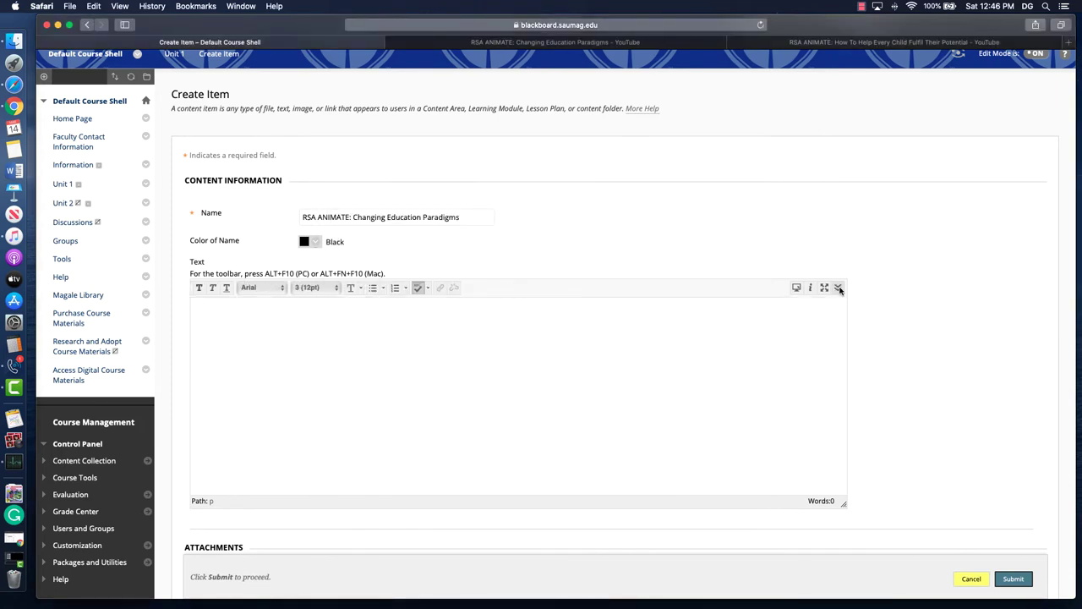
left_click(838, 288)
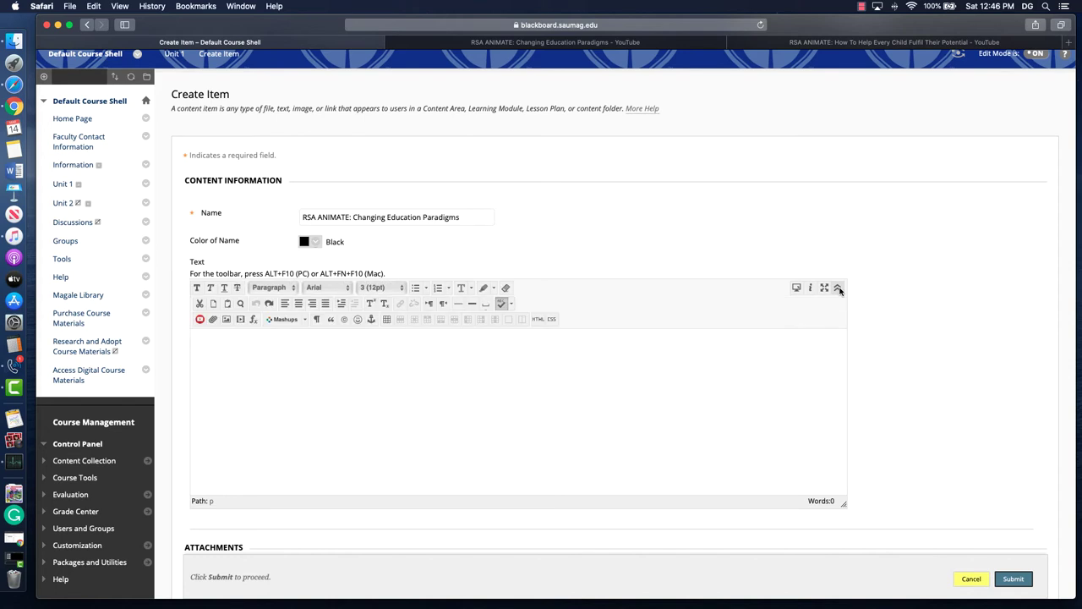
left_click(538, 320)
key("super+v")
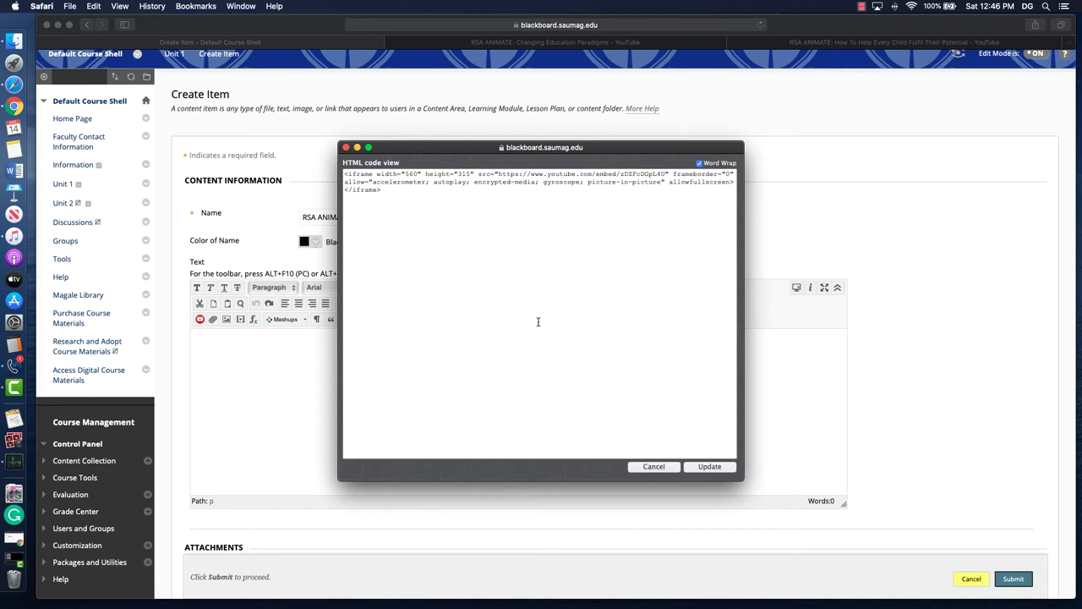
Apply the embed code, set Track Number of Views to Yes, and submit the item
left_click(717, 469)
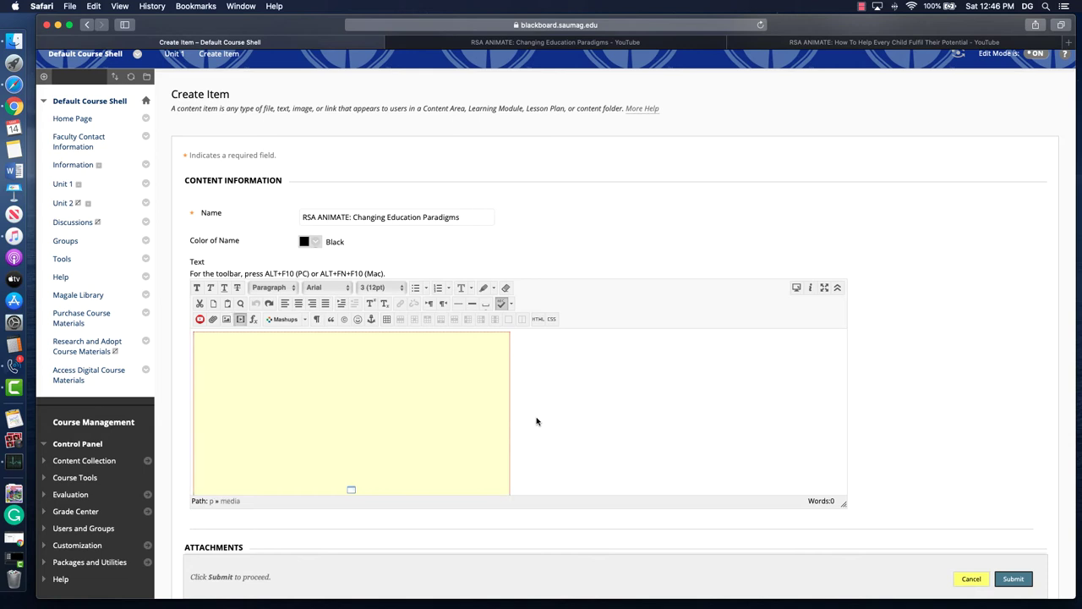
key("Return")
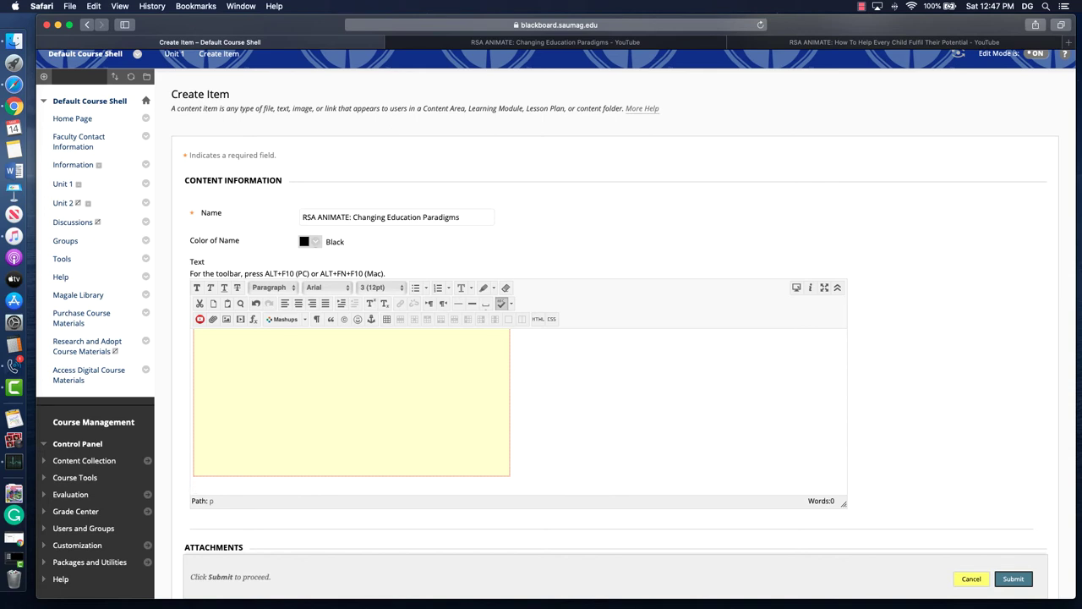
scroll(925, 510, "down", 4)
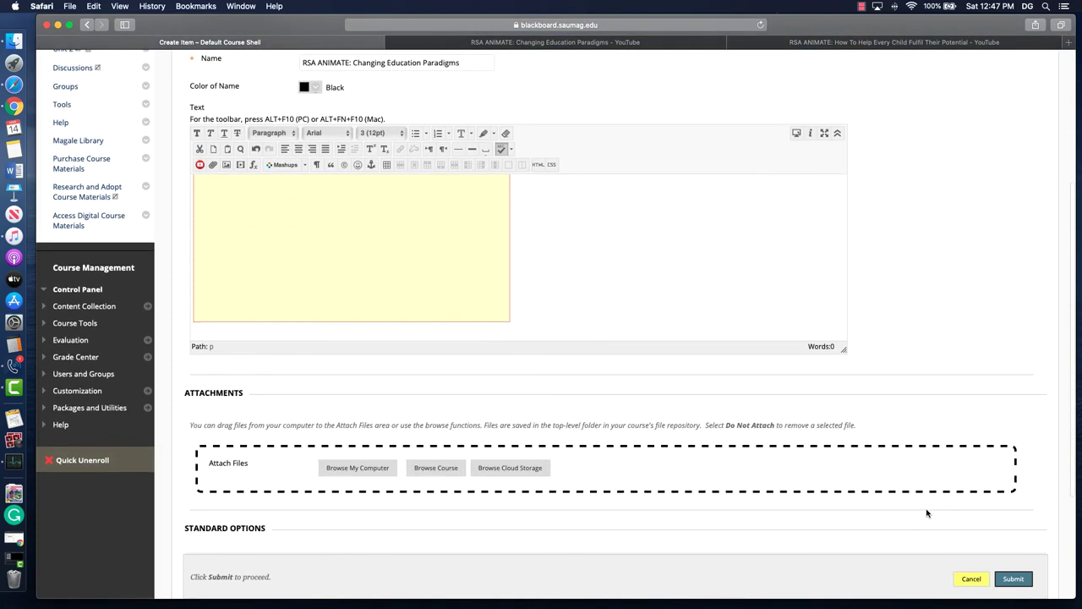
scroll(927, 512, "down", 4)
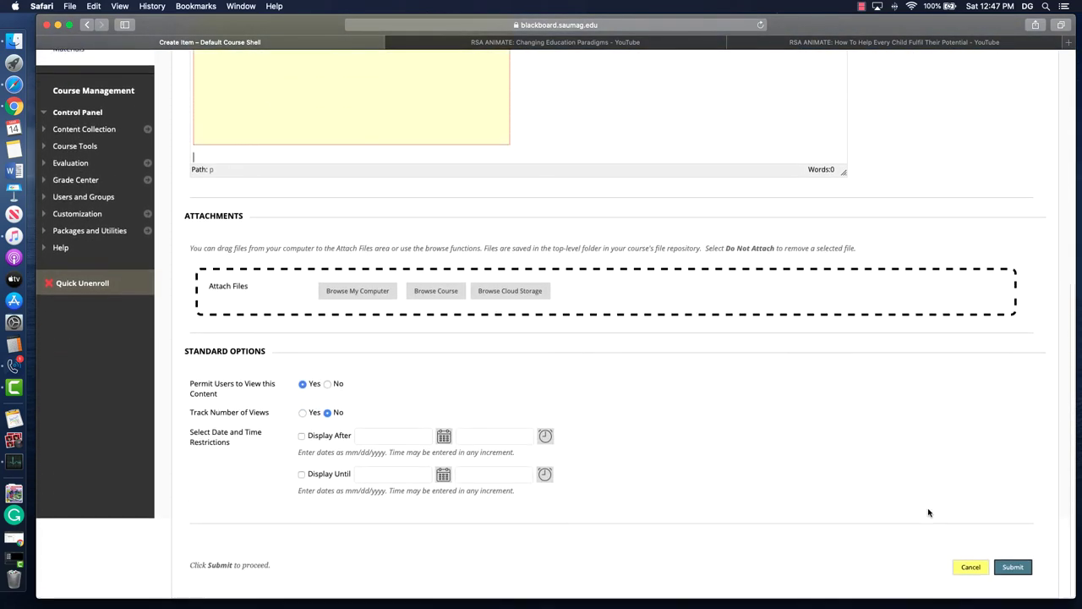
left_click(305, 413)
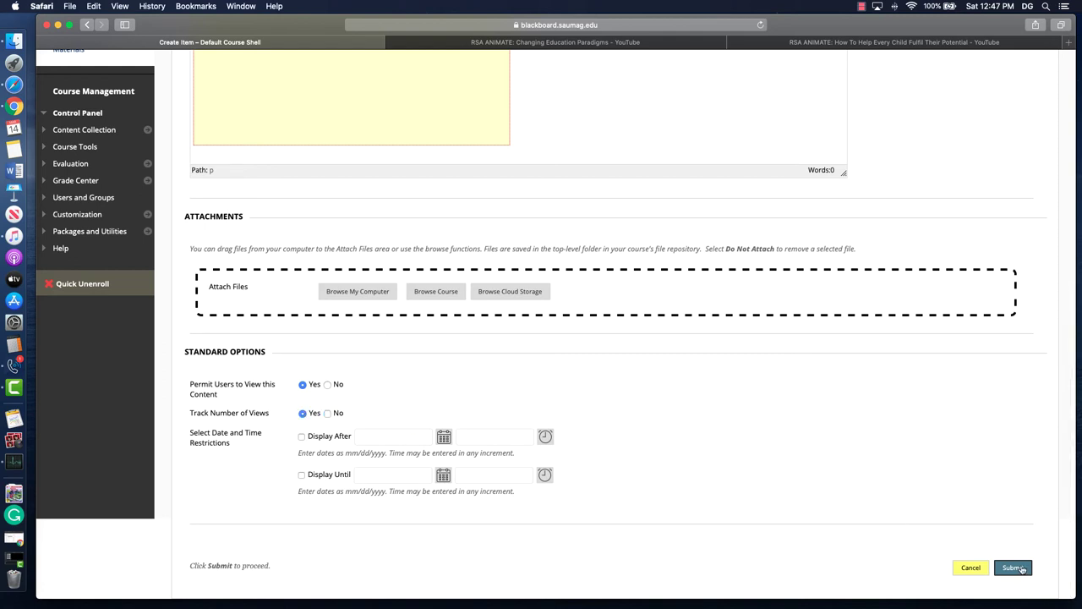
left_click(1023, 568)
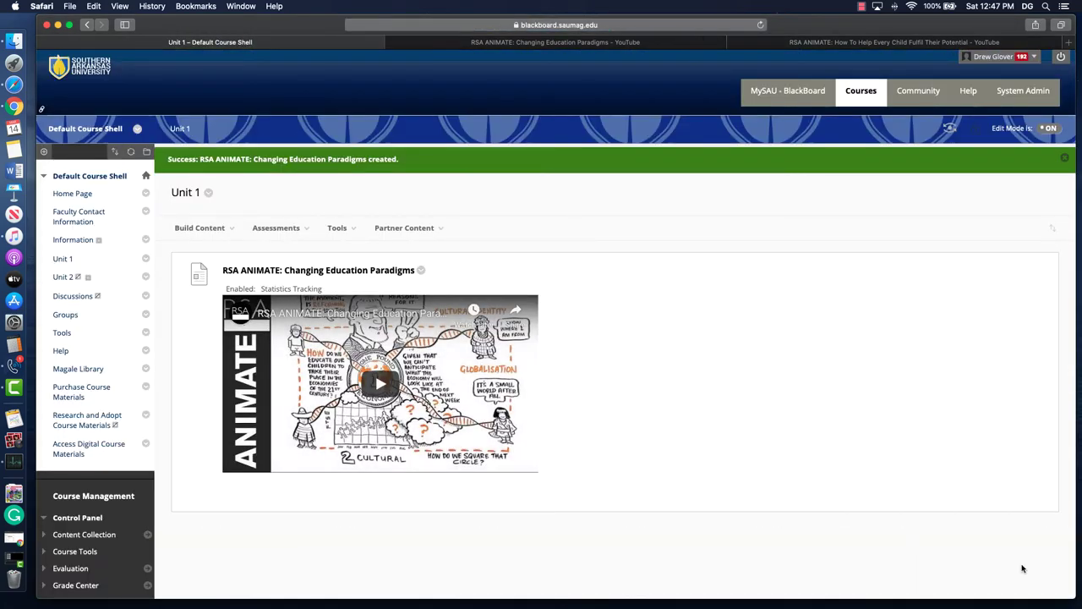
Mute sound, play the embedded video, dismiss its ad banner, and pause at 0:21
key("XF86AudioMute")
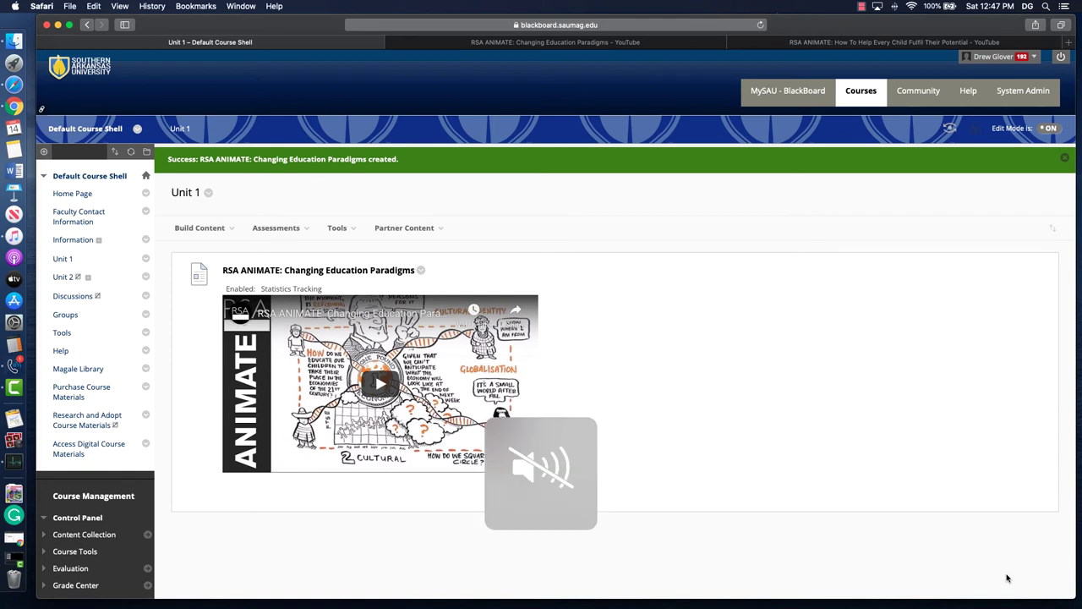
left_click(381, 391)
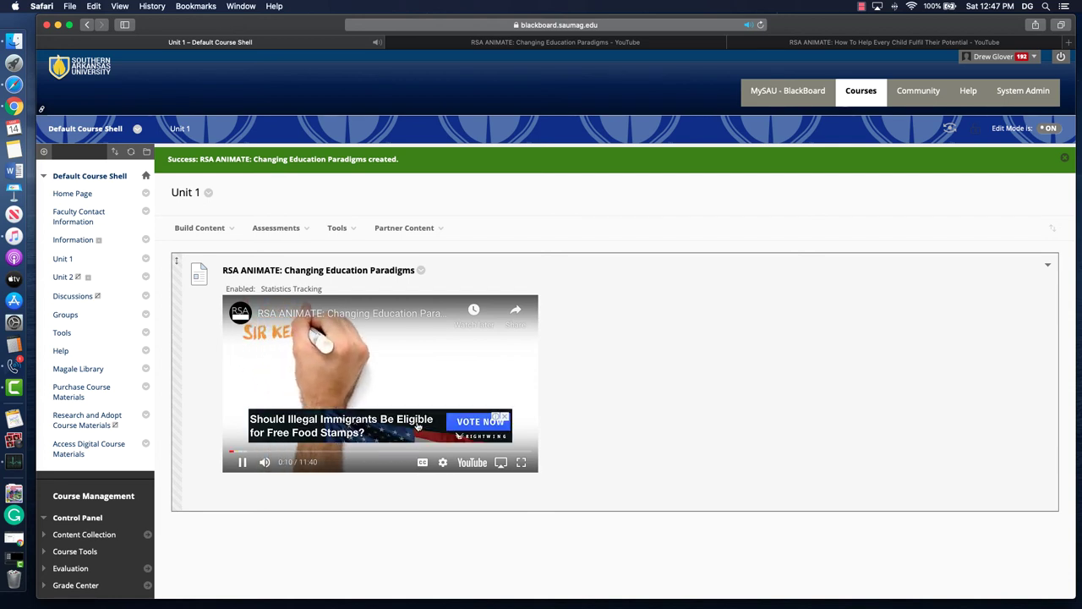
left_click(504, 417)
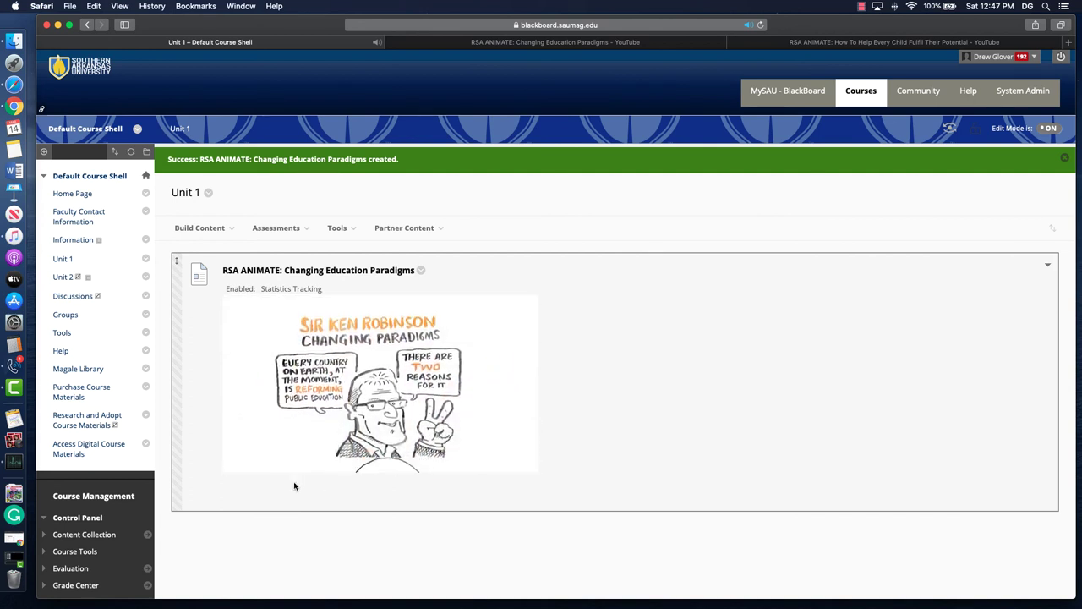
left_click(241, 462)
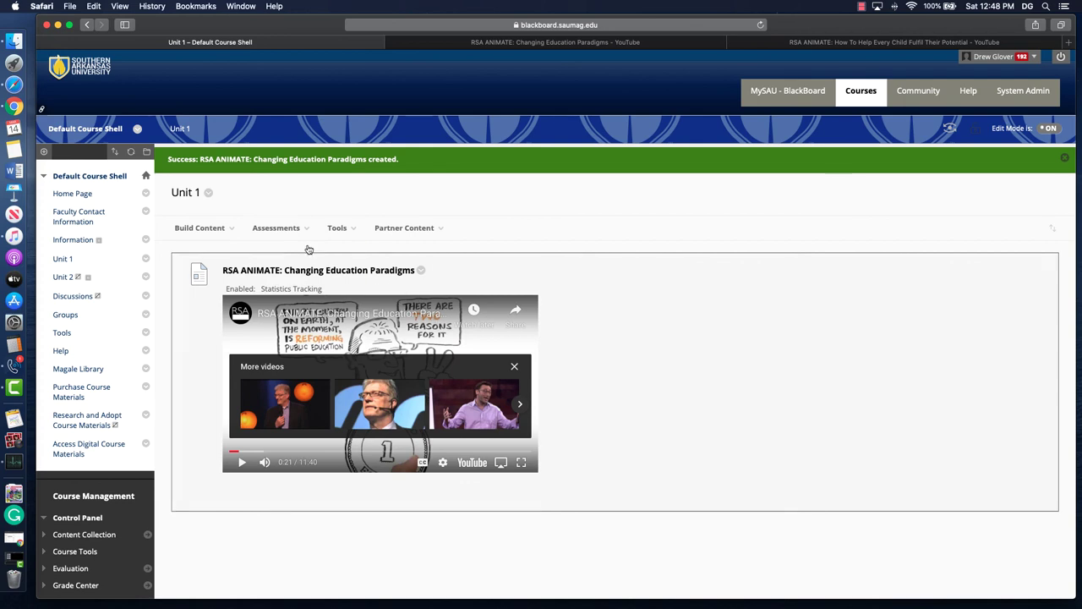
Create another Unit 1 item and embed the YouTube iframe code through its HTML view
left_click(225, 230)
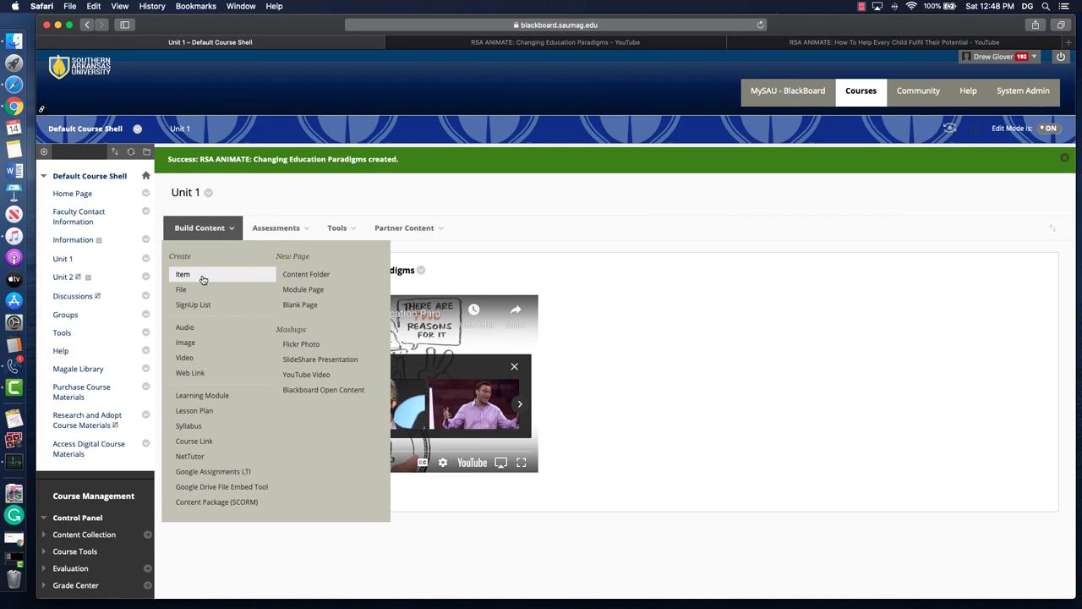
scroll(202, 280, "down", 1)
left_click(200, 234)
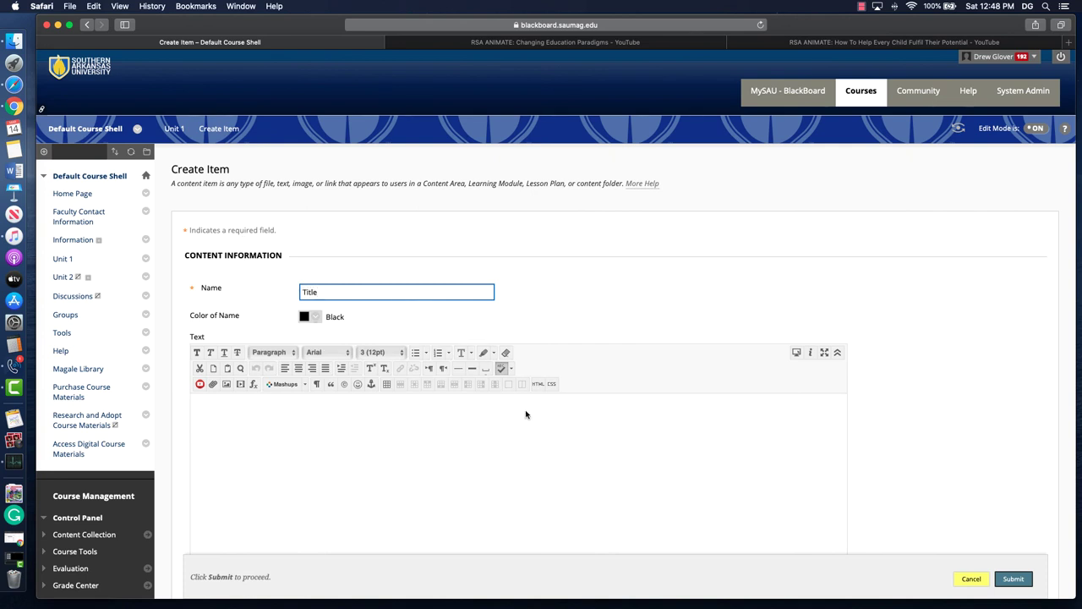
left_click(535, 387)
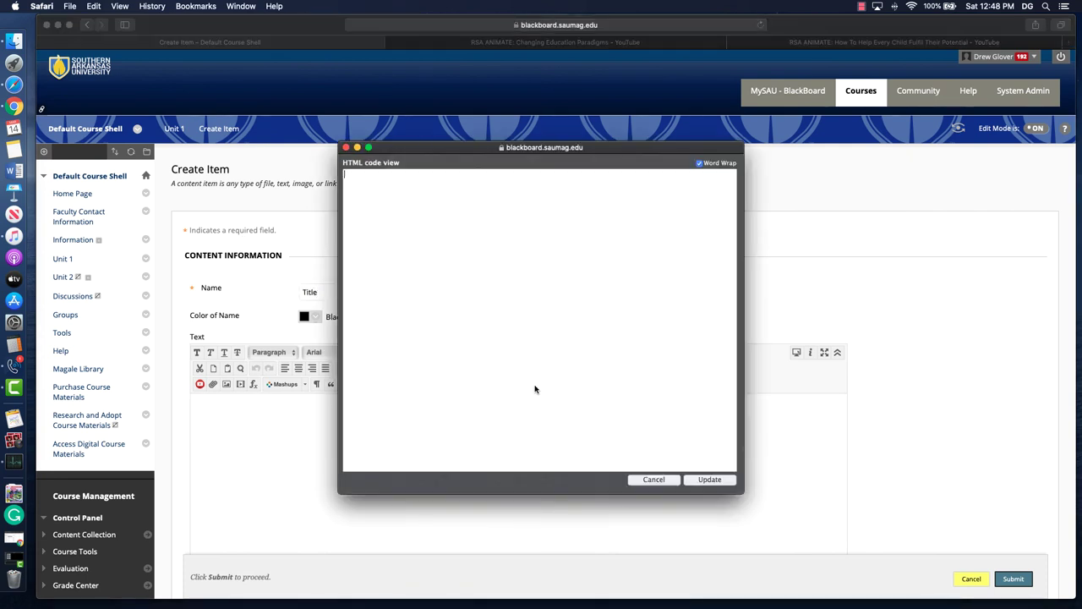
type("<iframe width=\"560\" height=\"315\" src=\"https://www.youtube.com/embed/zDZFcDGpL4U\" frameborder=\"0\" allow=\"accelerometer; autoplay; encrypted-media; gyroscope; picture-in-picture\" allowfullscreen></iframe>")
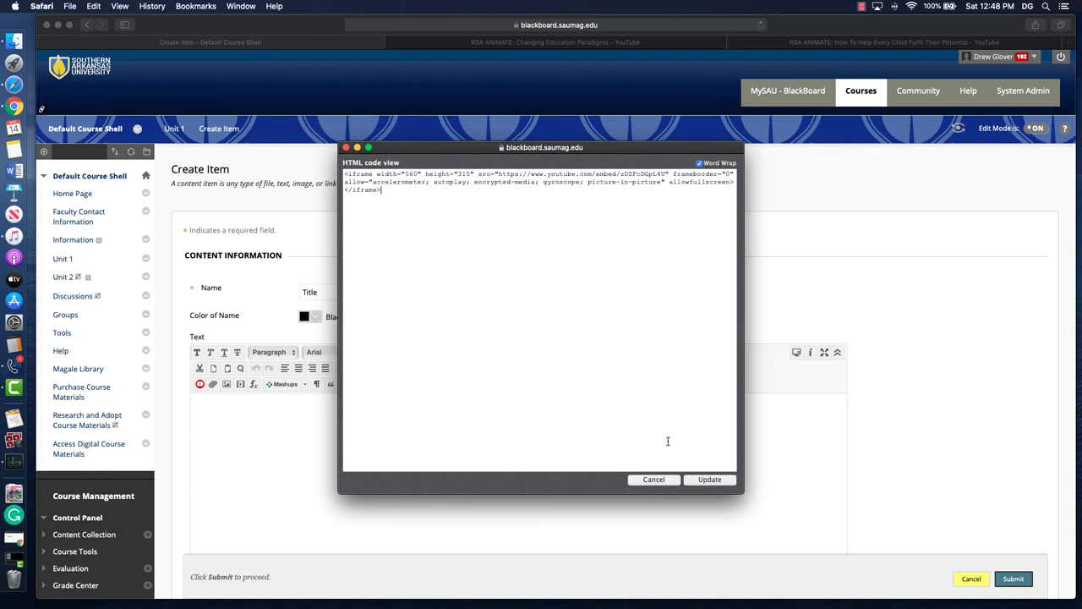
left_click(710, 480)
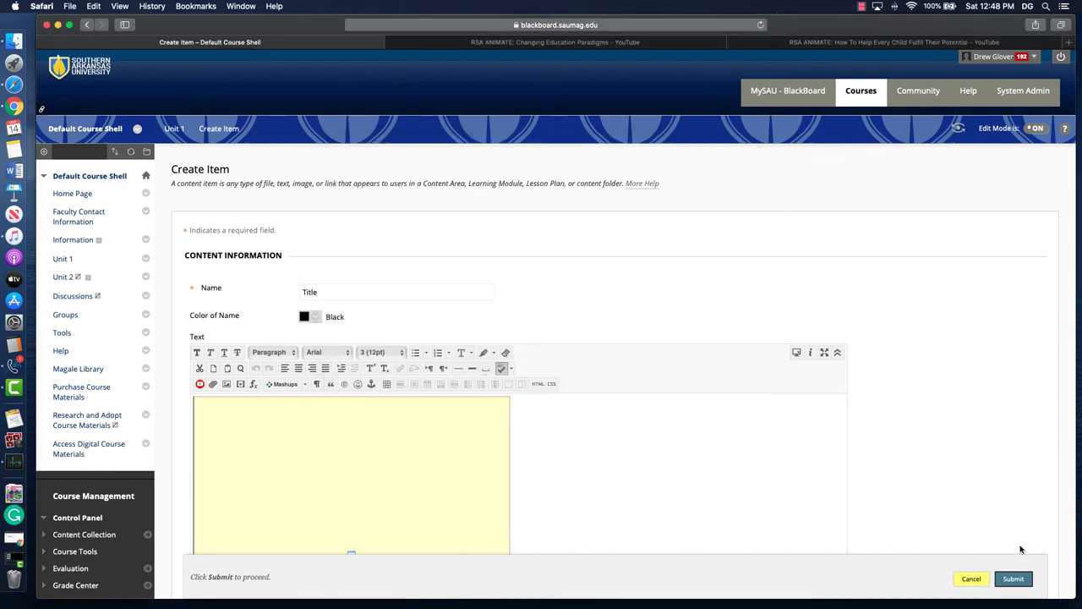